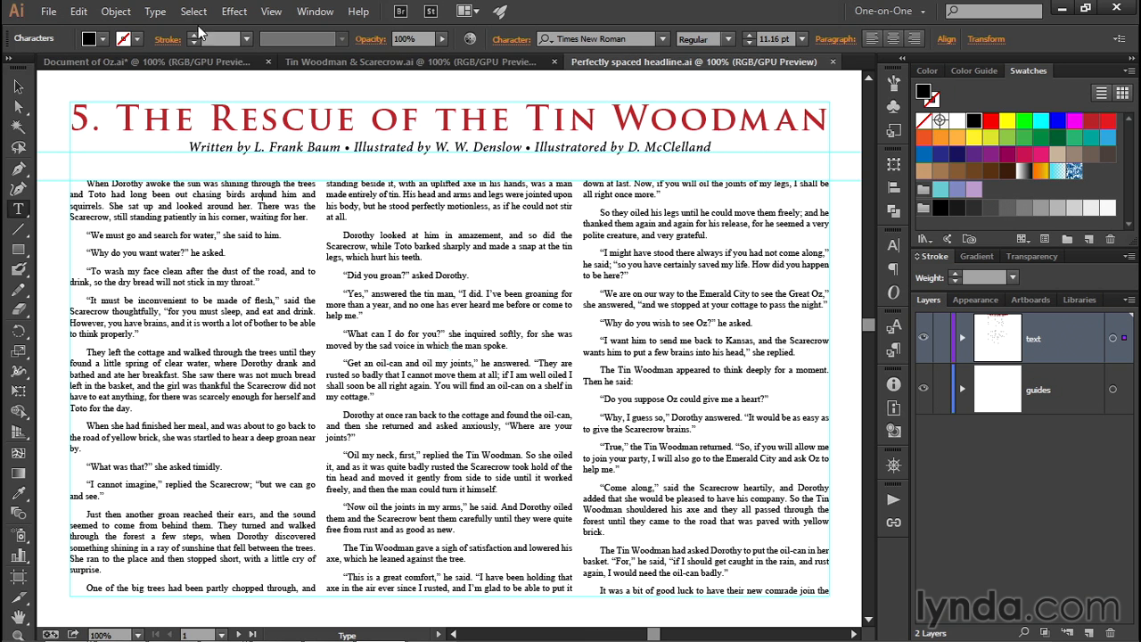
Select all of the chapter's threaded body text, from the opening paragraph through the last column
click(195, 14)
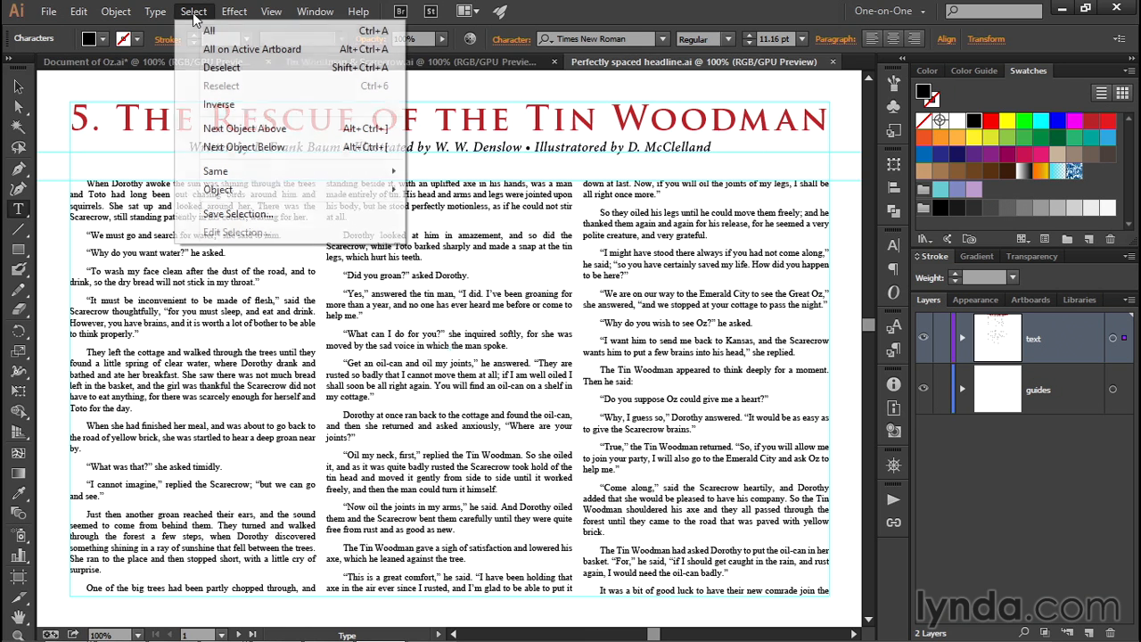
click(241, 33)
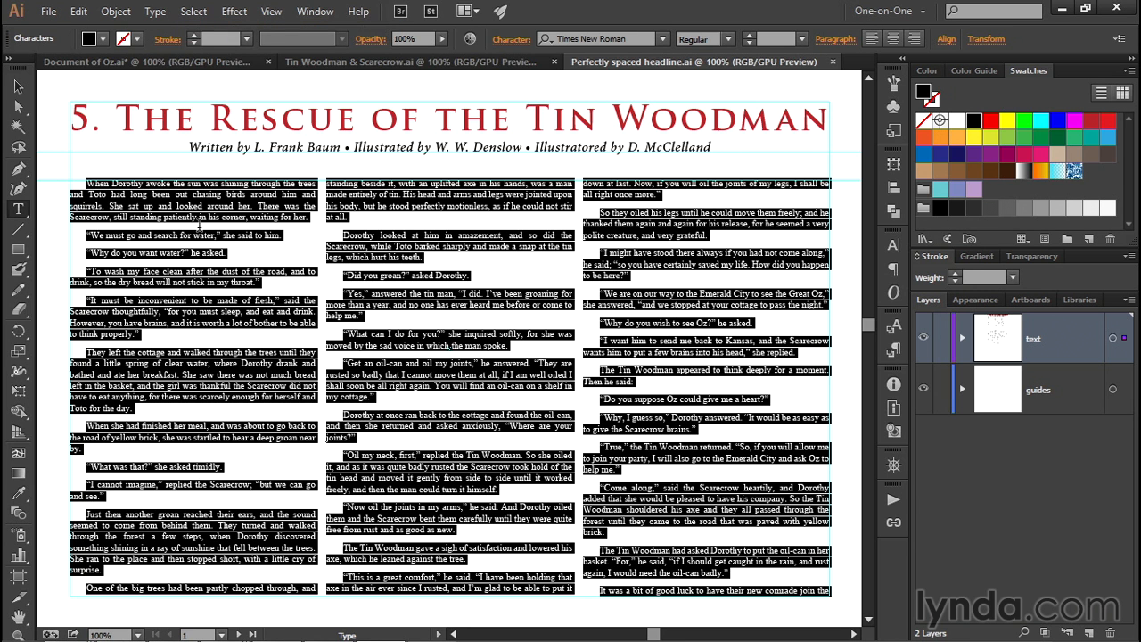
key(ctrl+plus)
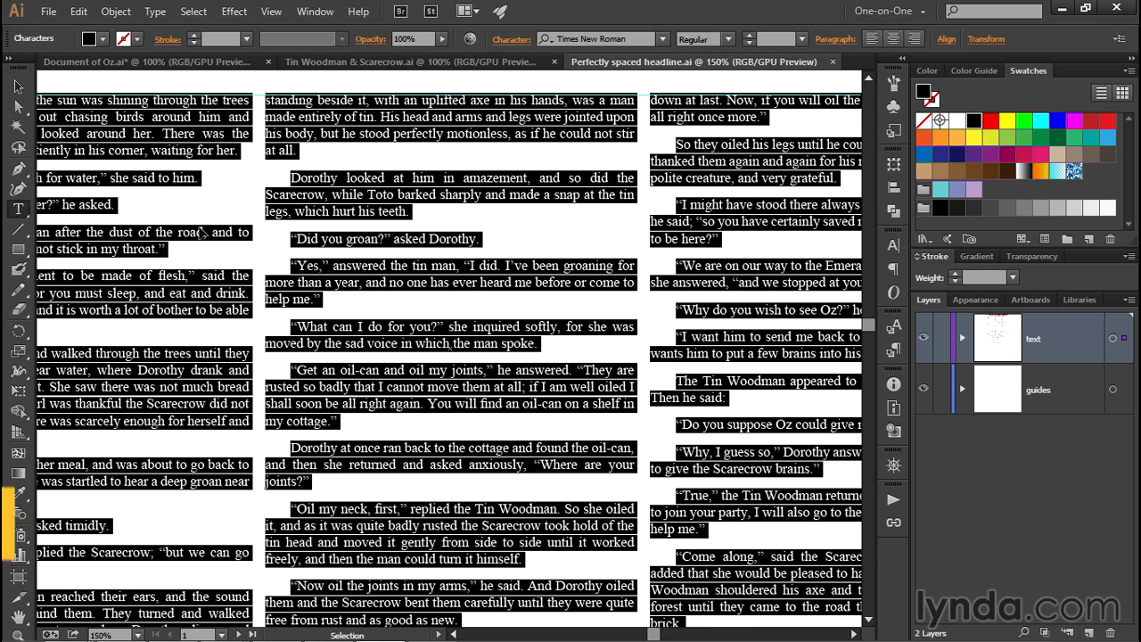
key(ctrl+plus)
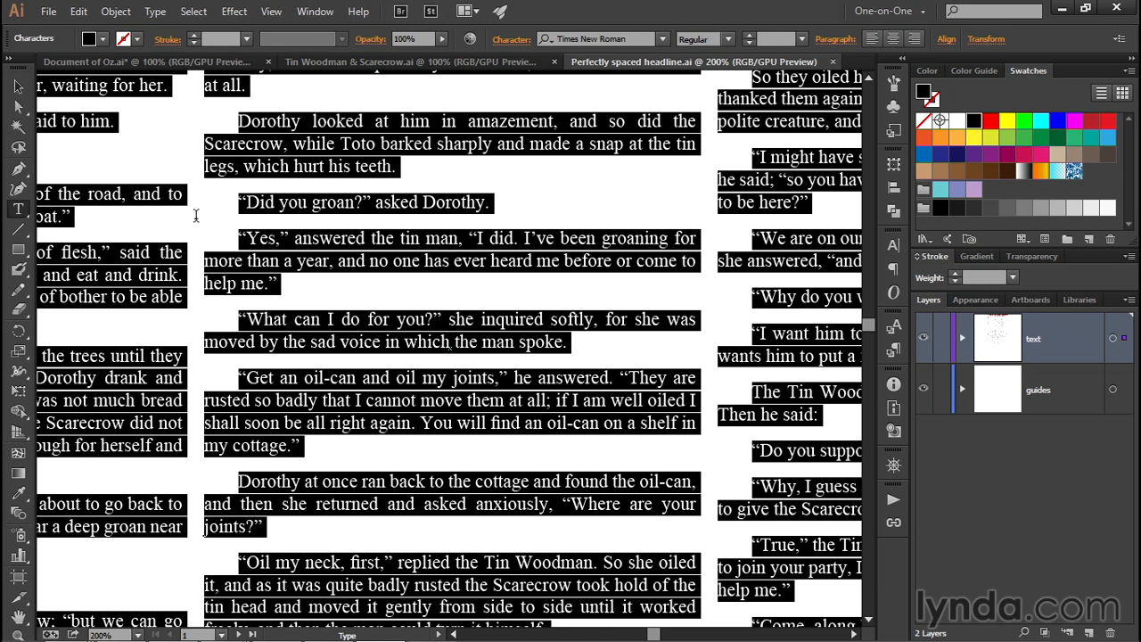
key(space)
drag(196, 215, 593, 356)
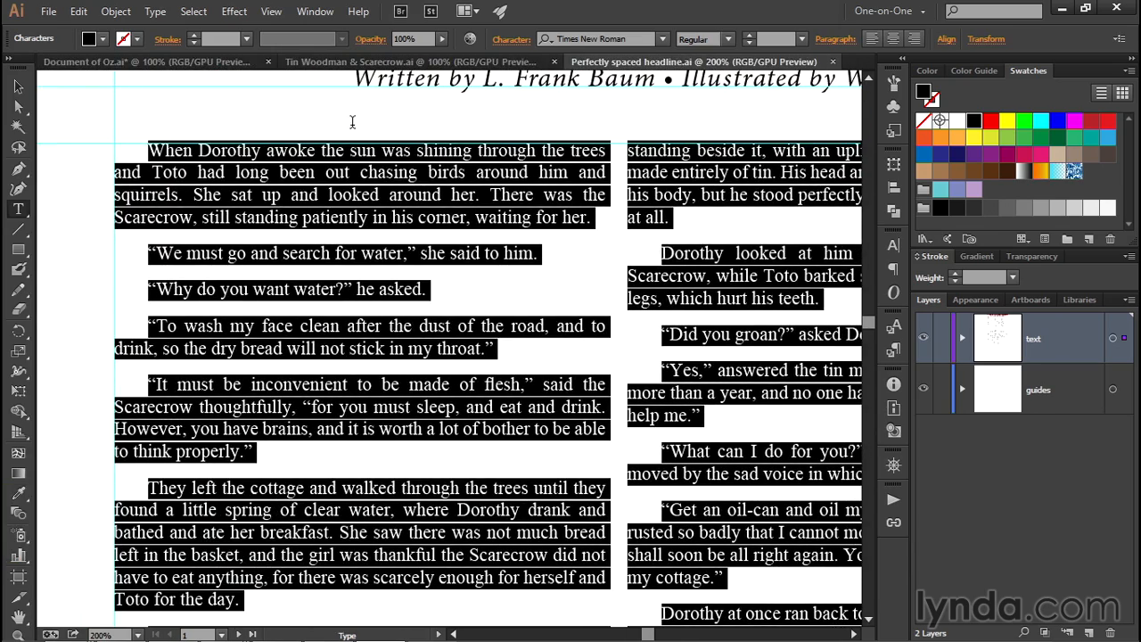
Set the first-line indent of the selected body text to 9 pt
click(824, 41)
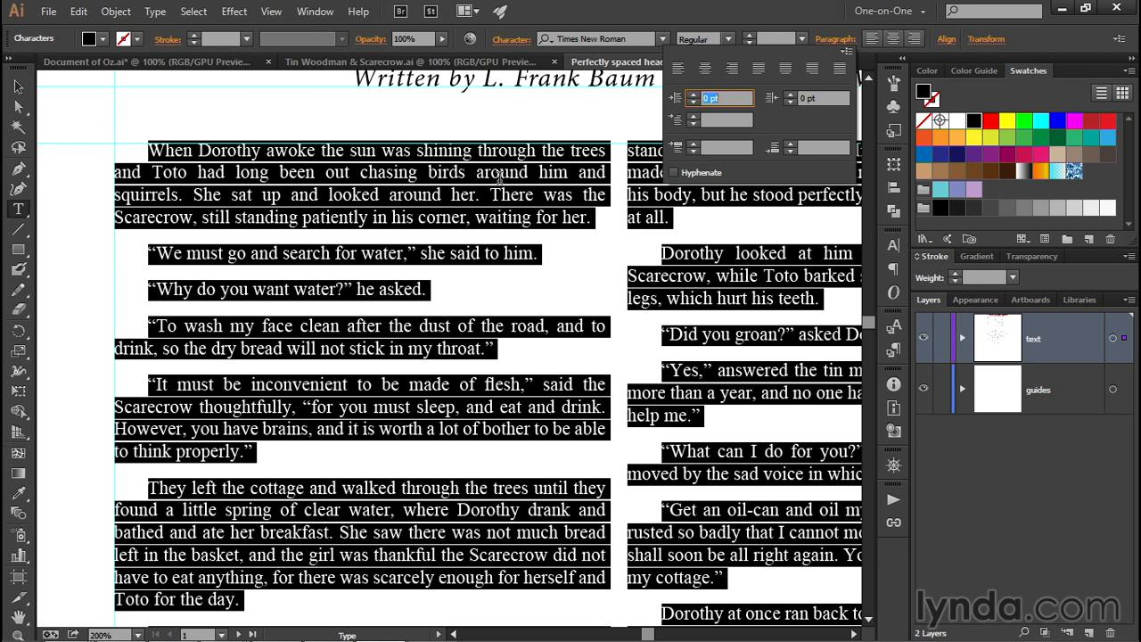
click(714, 118)
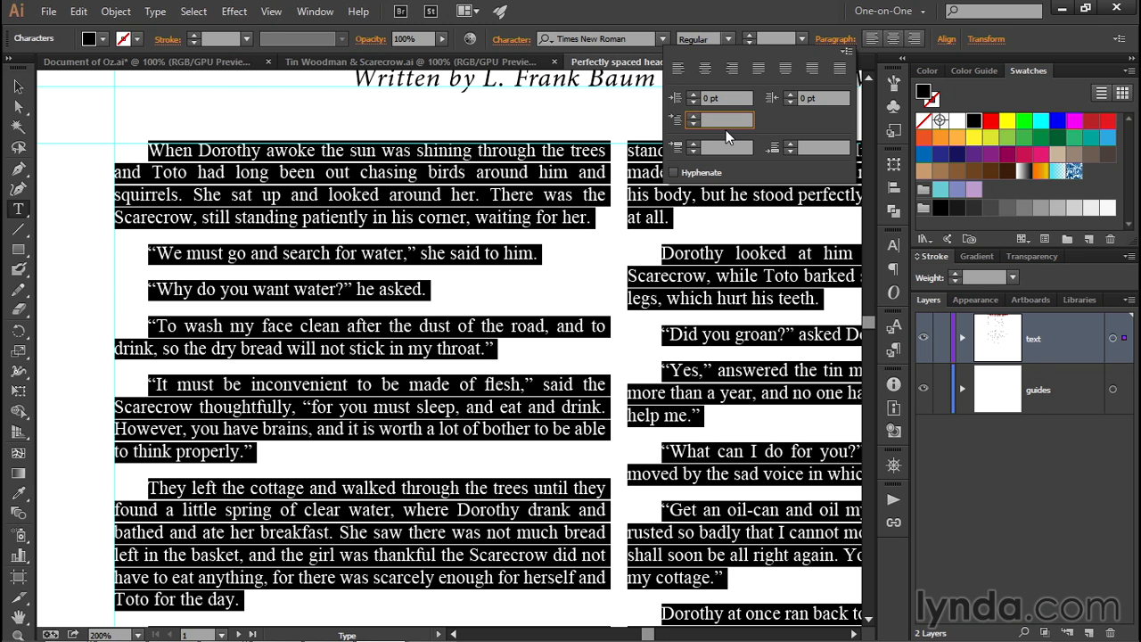
text(9)
key(Tab)
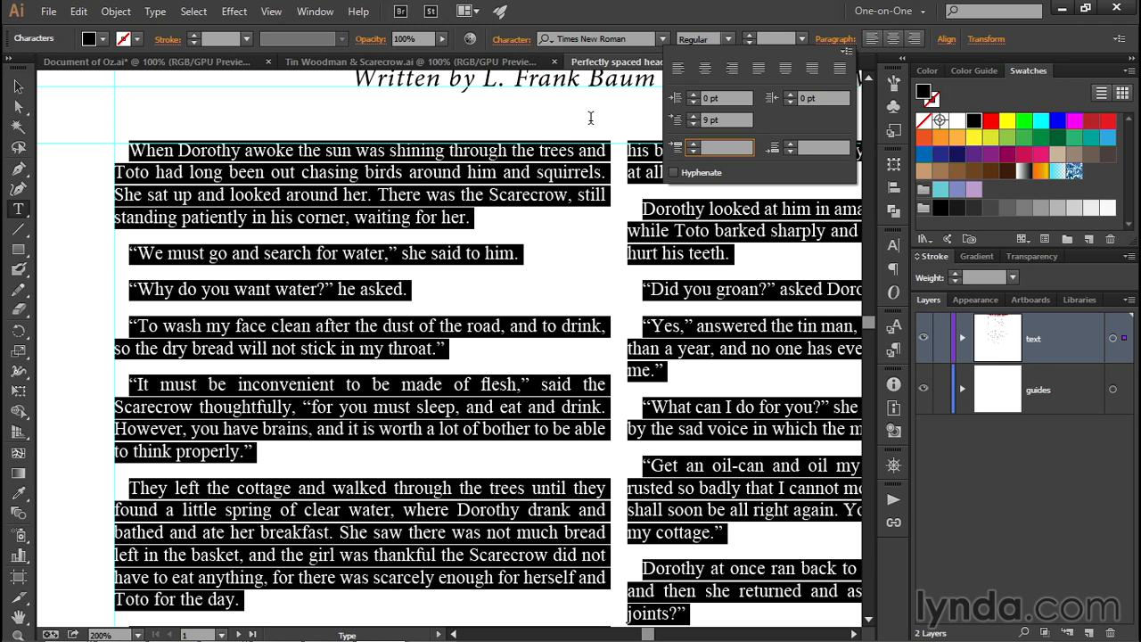
Set the body text's first-line indent and its space before and after paragraphs to 0 pt
click(697, 121)
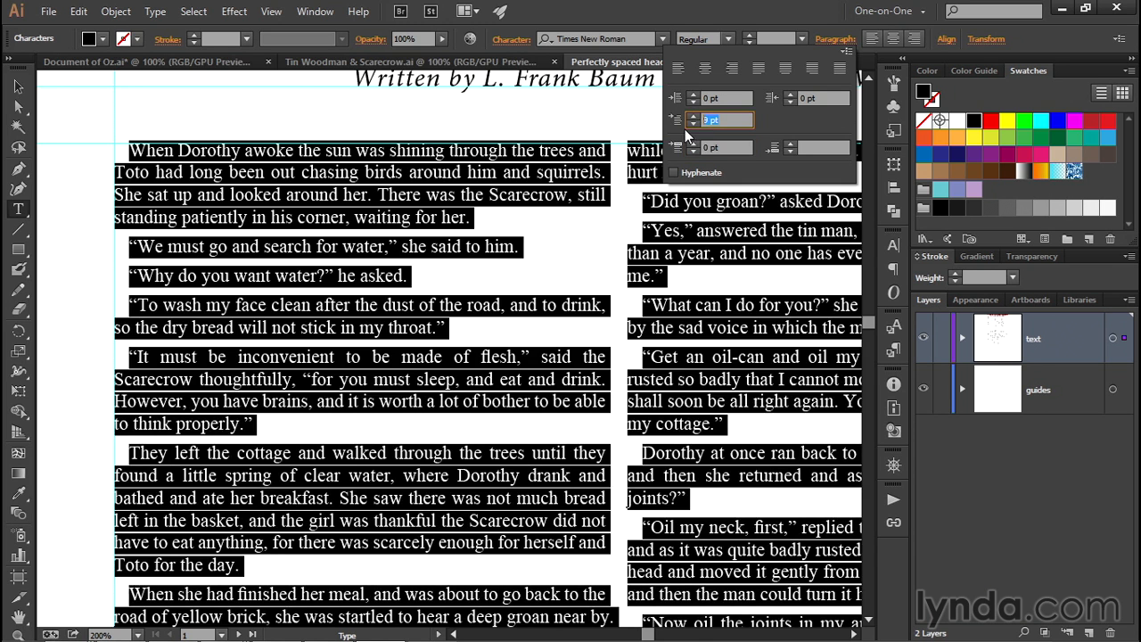
text(0)
key(Tab)
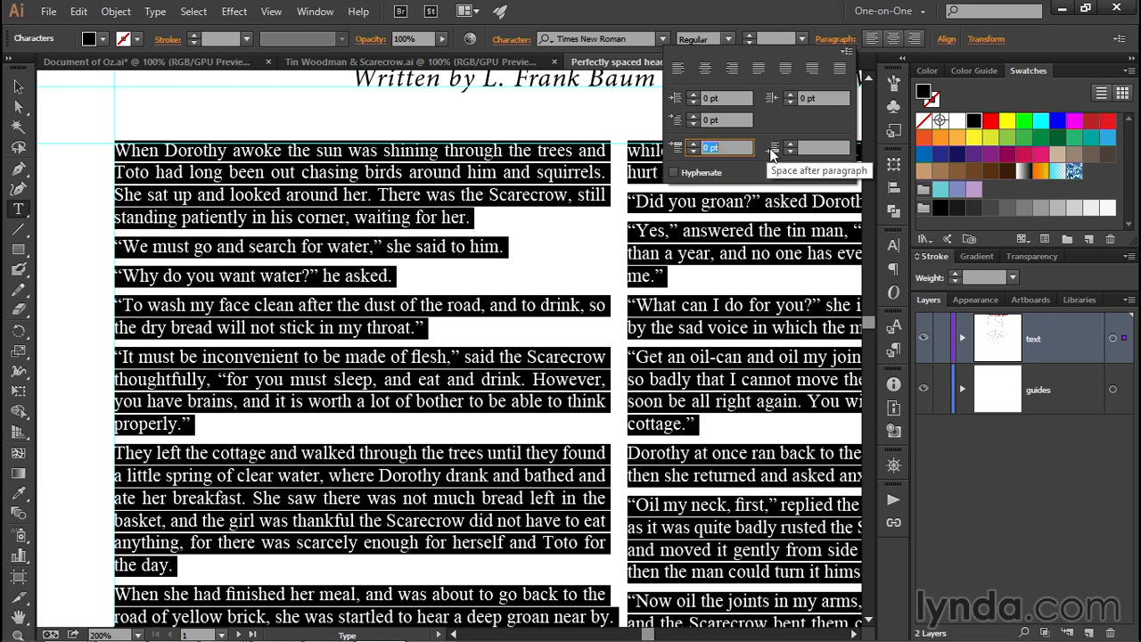
click(815, 148)
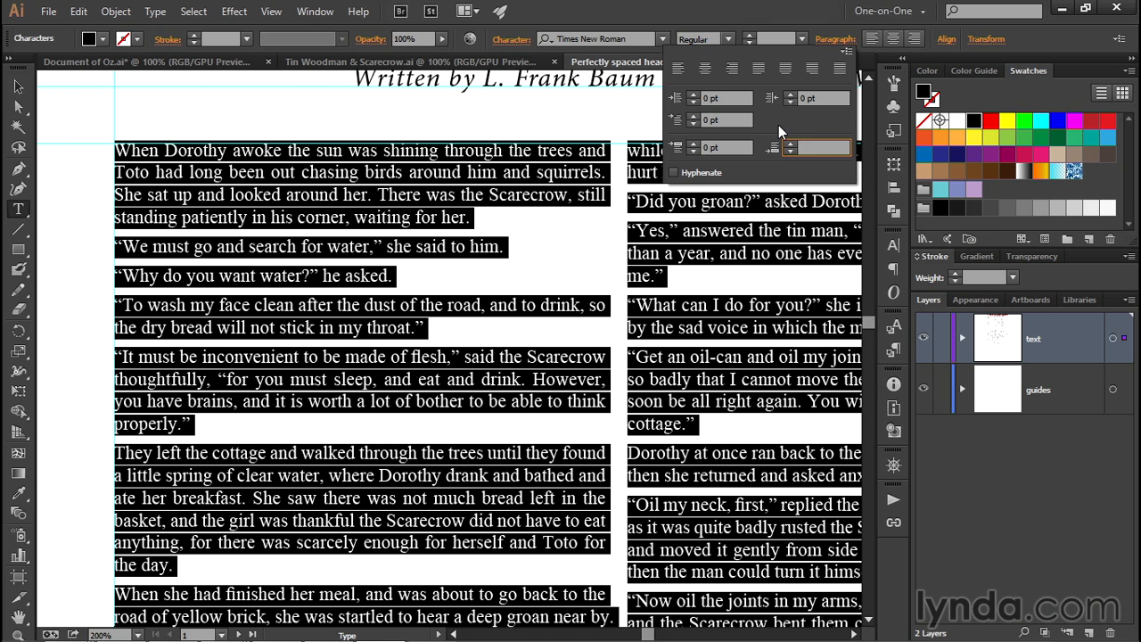
key(Return)
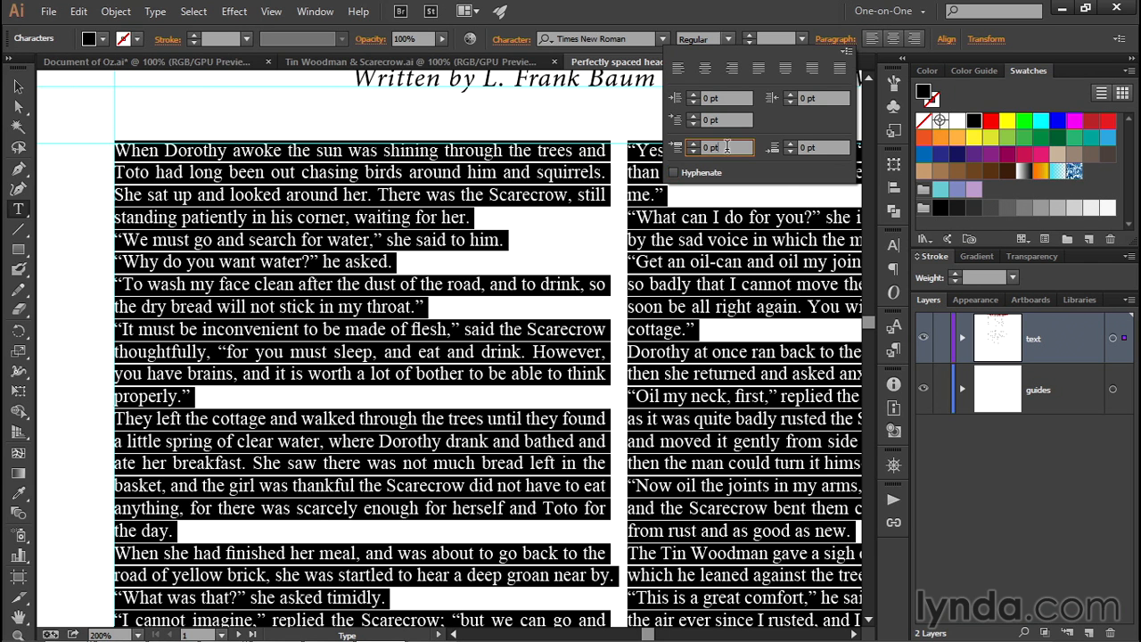
Increase the space before each body paragraph to 5 pt in 1 pt increments
click(676, 154)
key(Up)
key(Up)
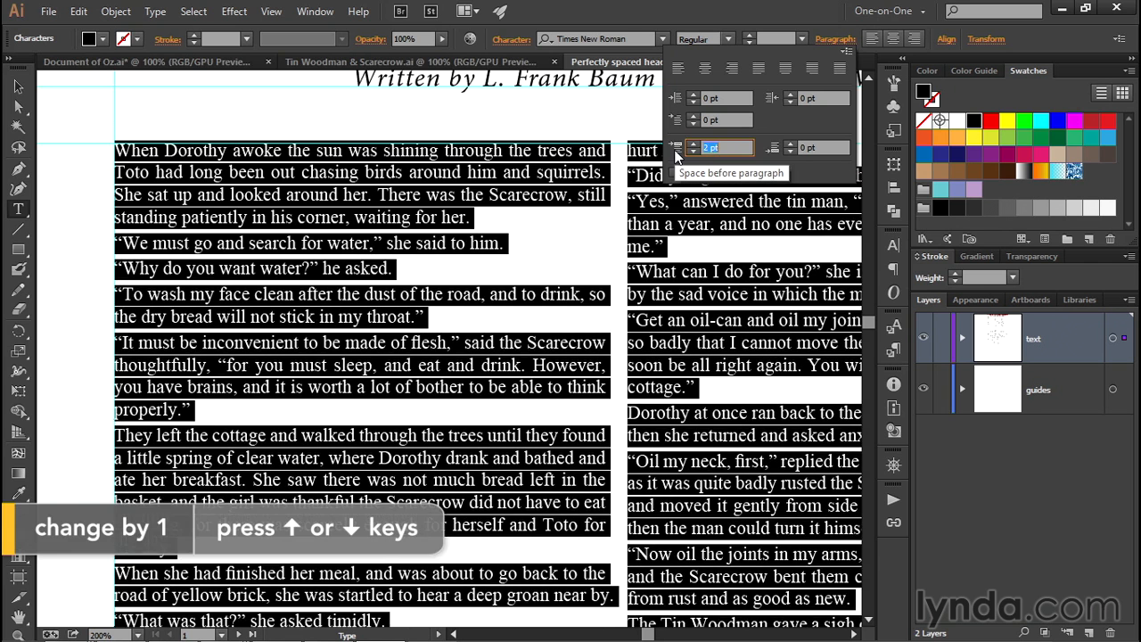
key(Up)
key(Up)
key(Up)
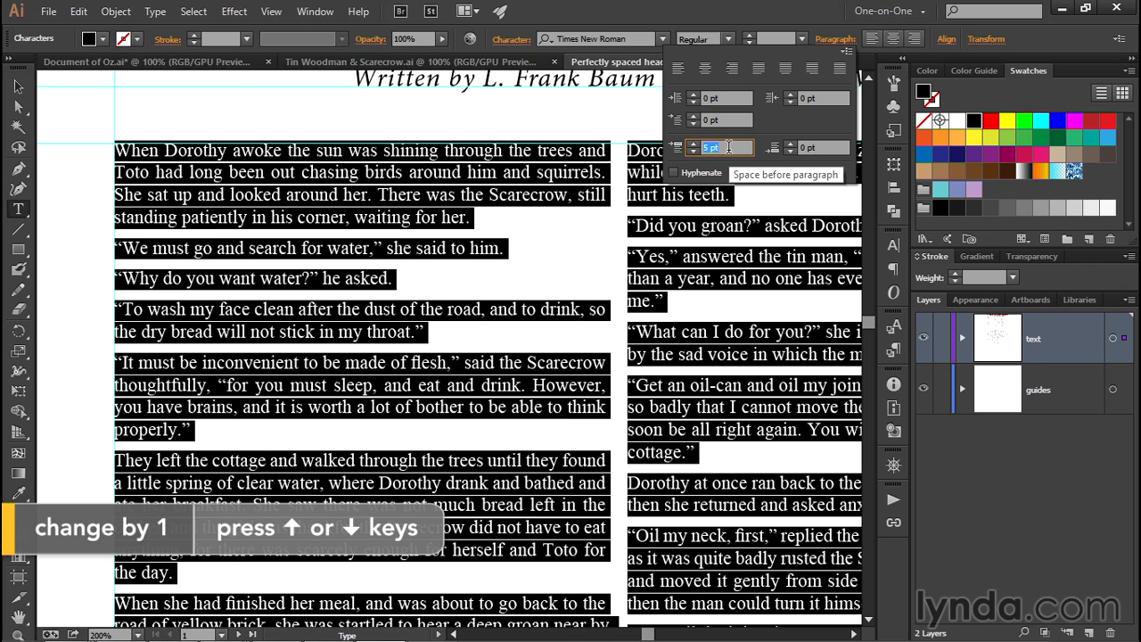
click(729, 147)
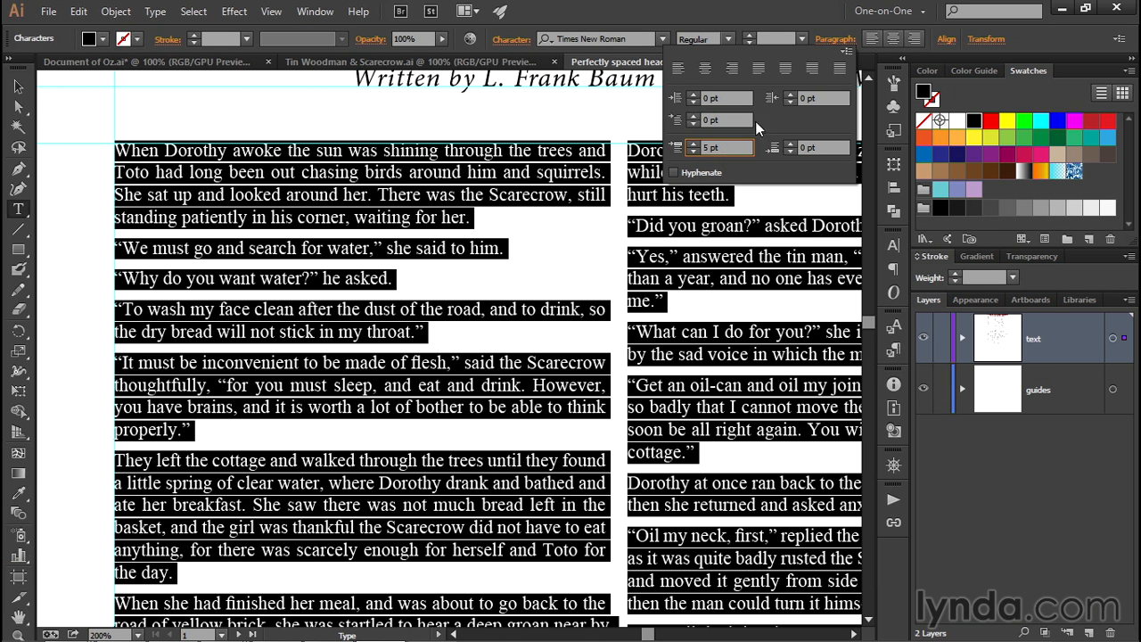
Try left, center and right alignment on the body text, ending on left alignment
click(676, 71)
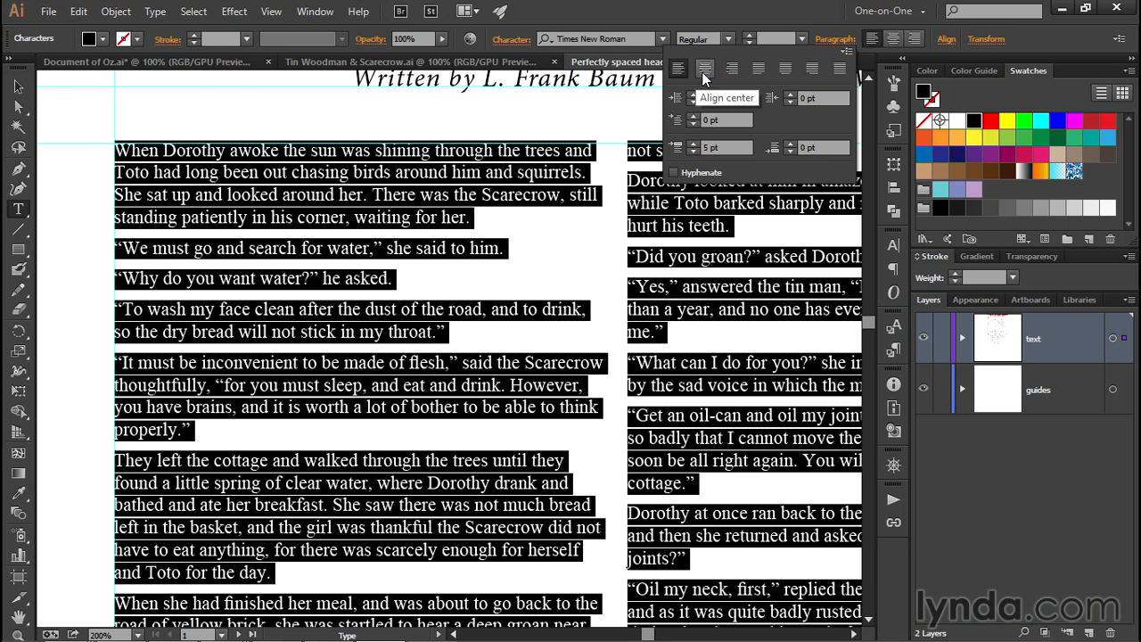
click(702, 71)
click(729, 71)
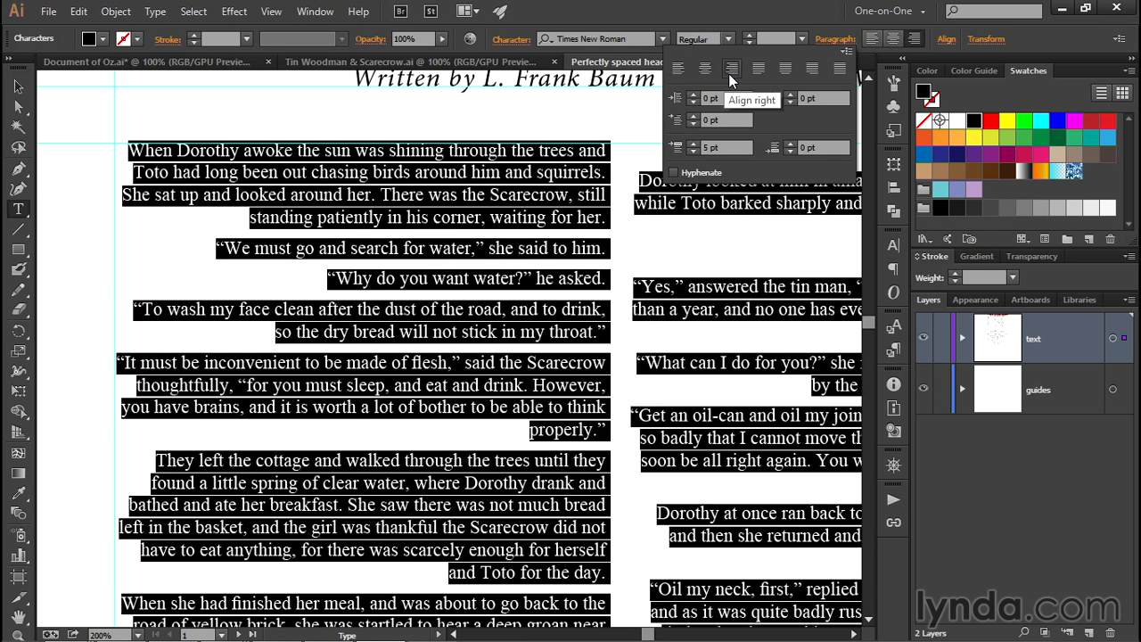
click(677, 72)
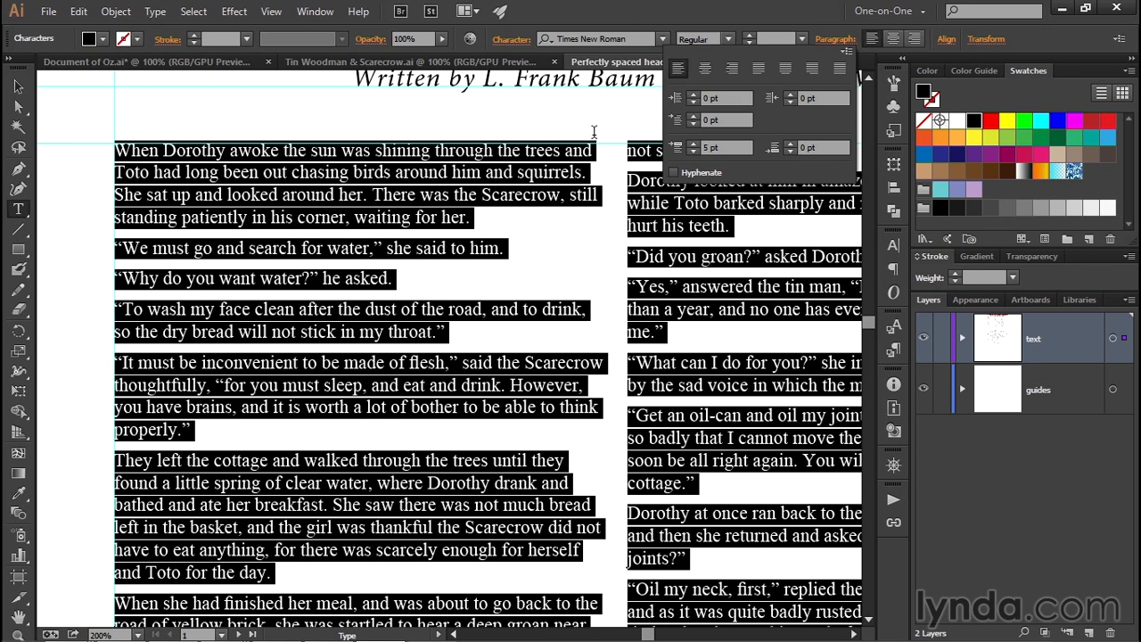
Justify the body text with the last line of each paragraph aligned left
click(758, 70)
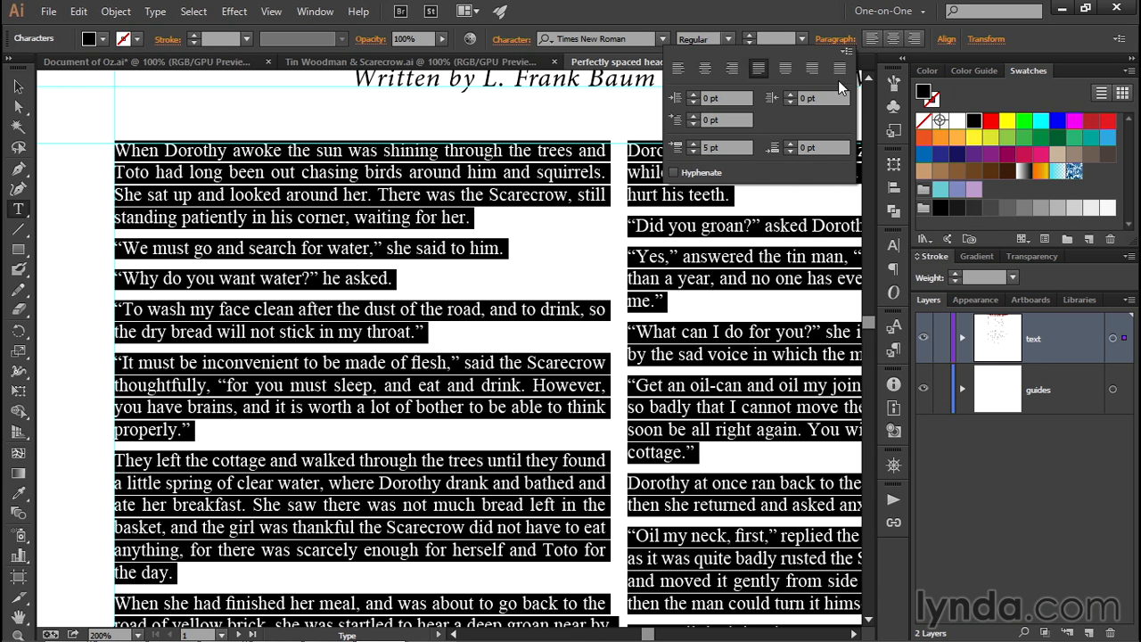
key(Escape)
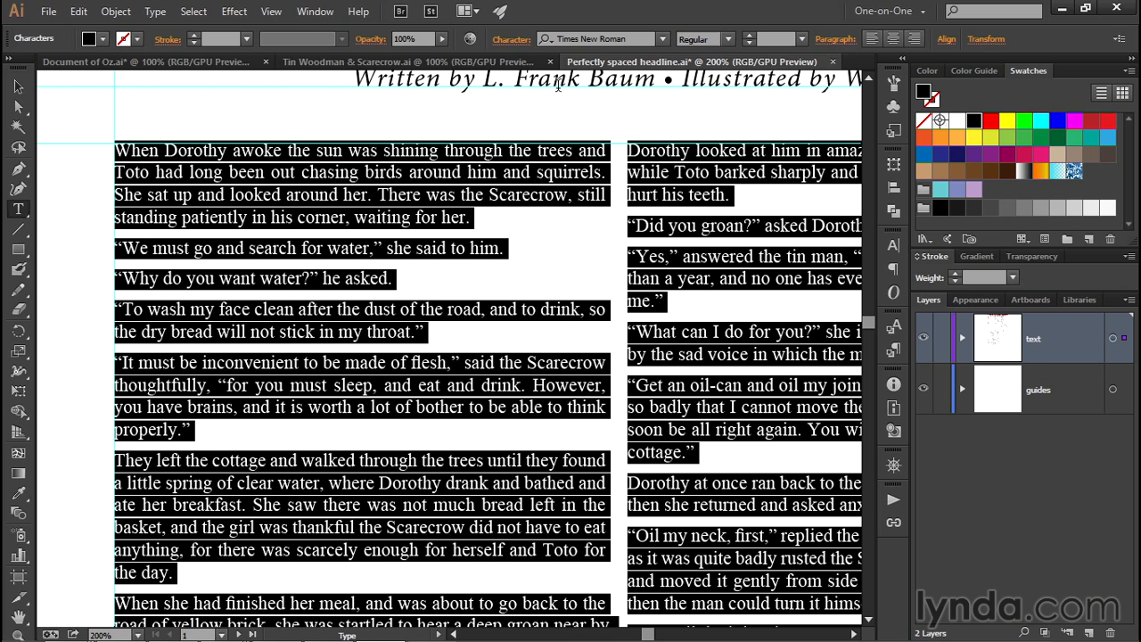
Change the body text's font family to Minion Pro, choosing the plain version among the "mini" search matches
click(512, 40)
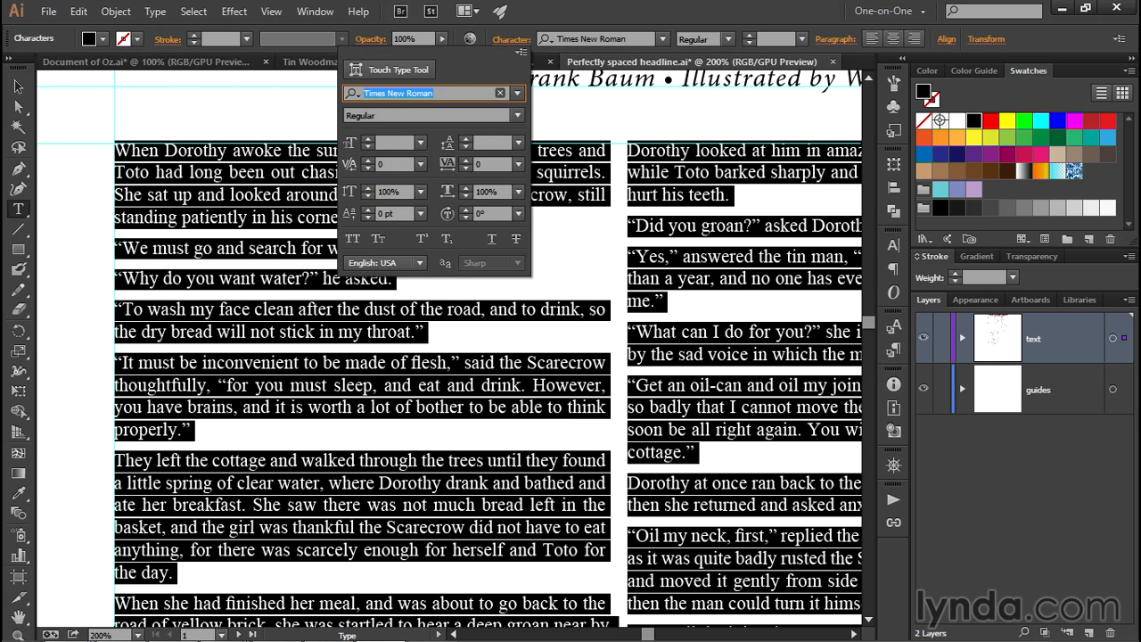
text(mini)
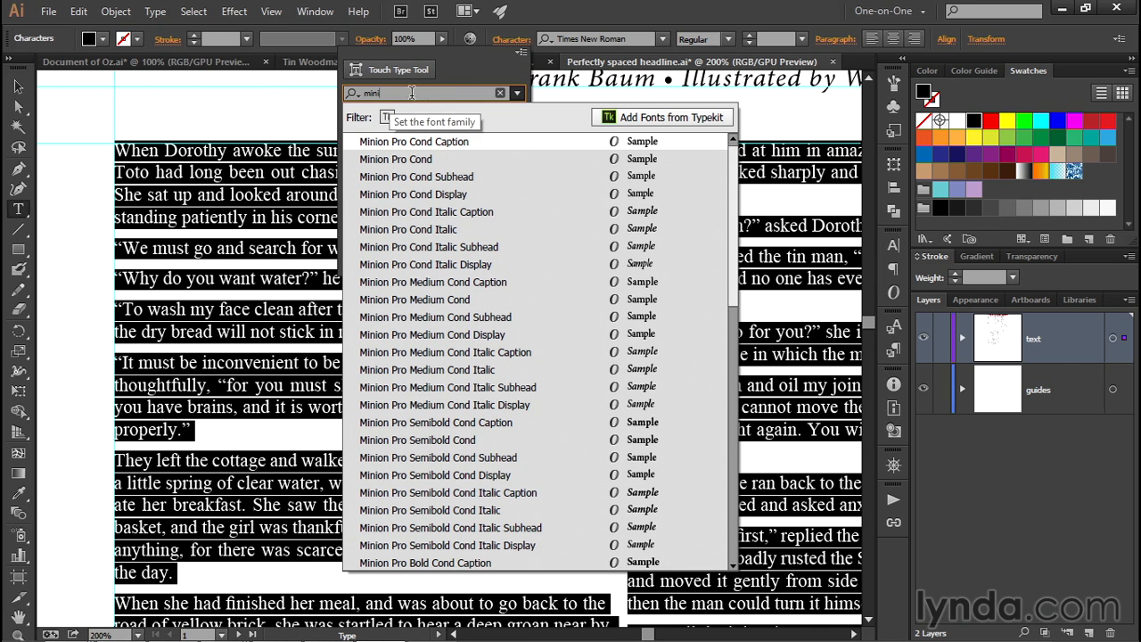
drag(736, 256, 749, 388)
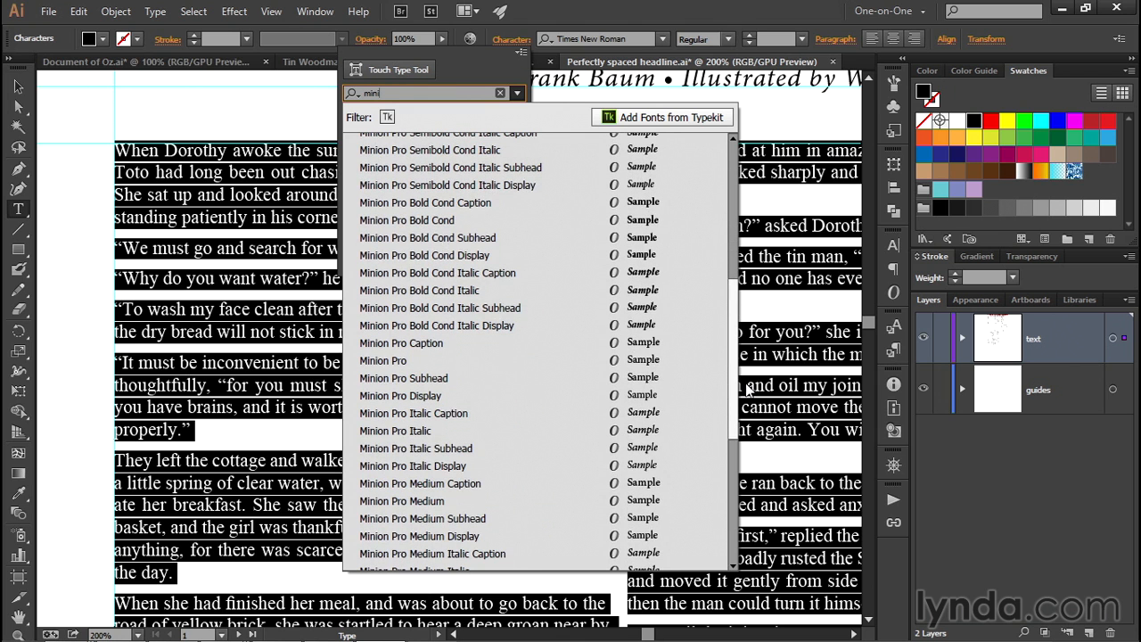
click(409, 361)
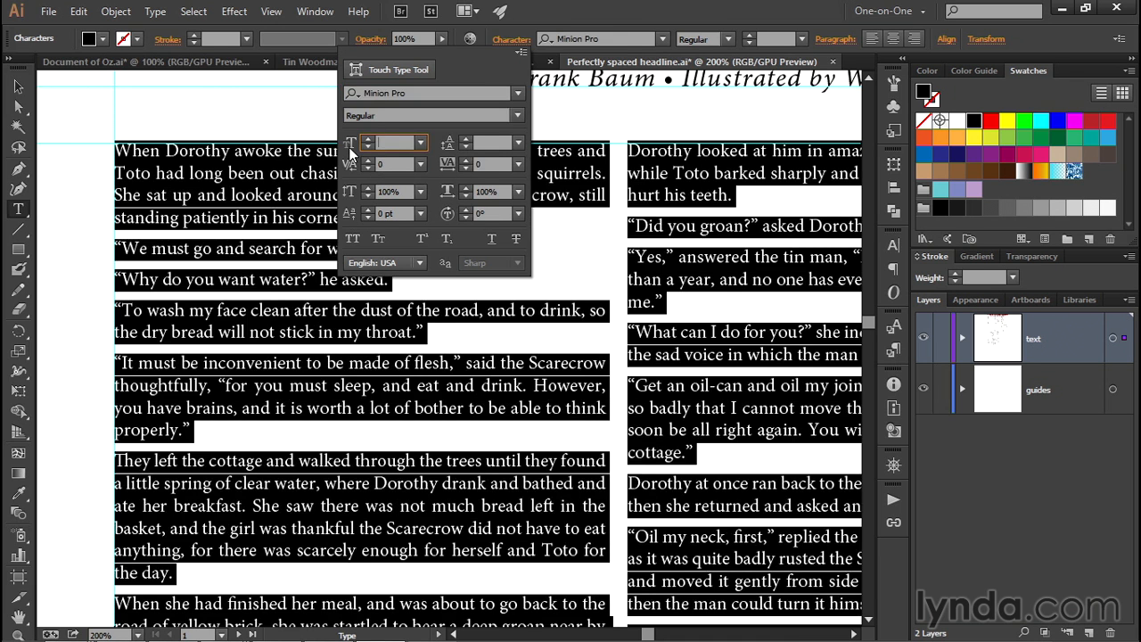
Set both the font size and the leading of the body text to 14 pt
text(14)
key(Tab)
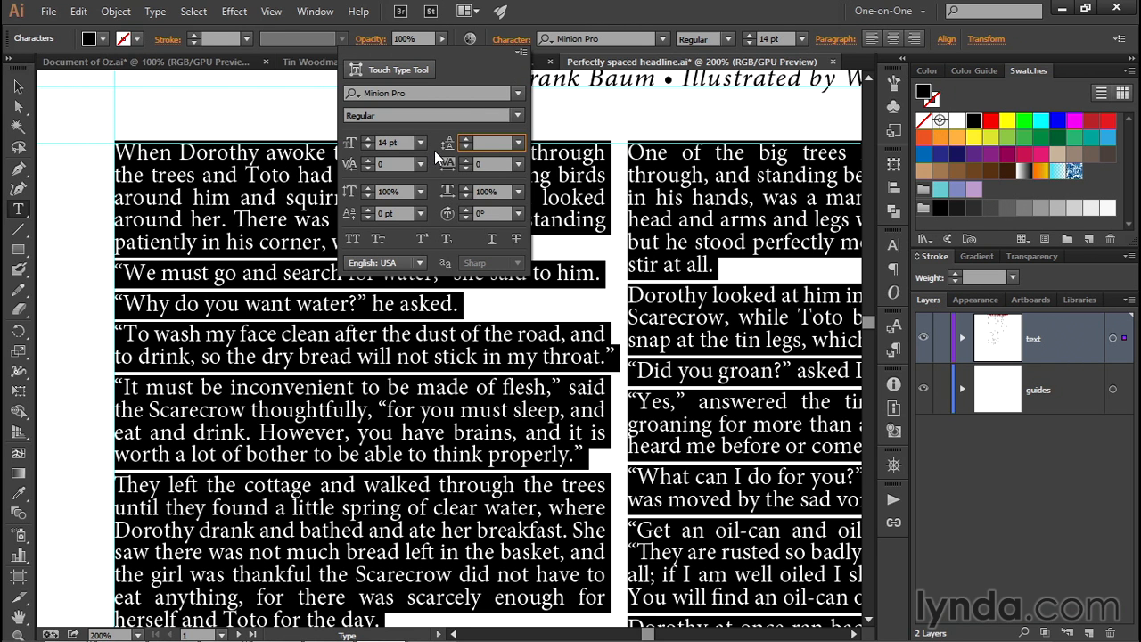
text(14)
key(Tab)
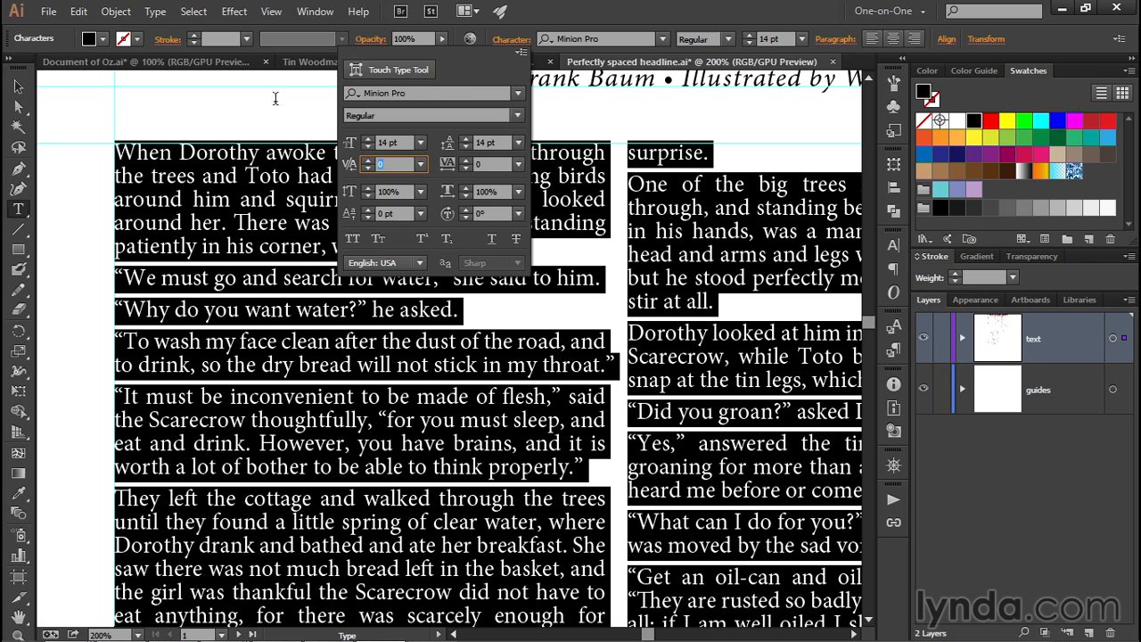
Switch the body text's leading to Auto and raise the font size to 15 pt
click(517, 143)
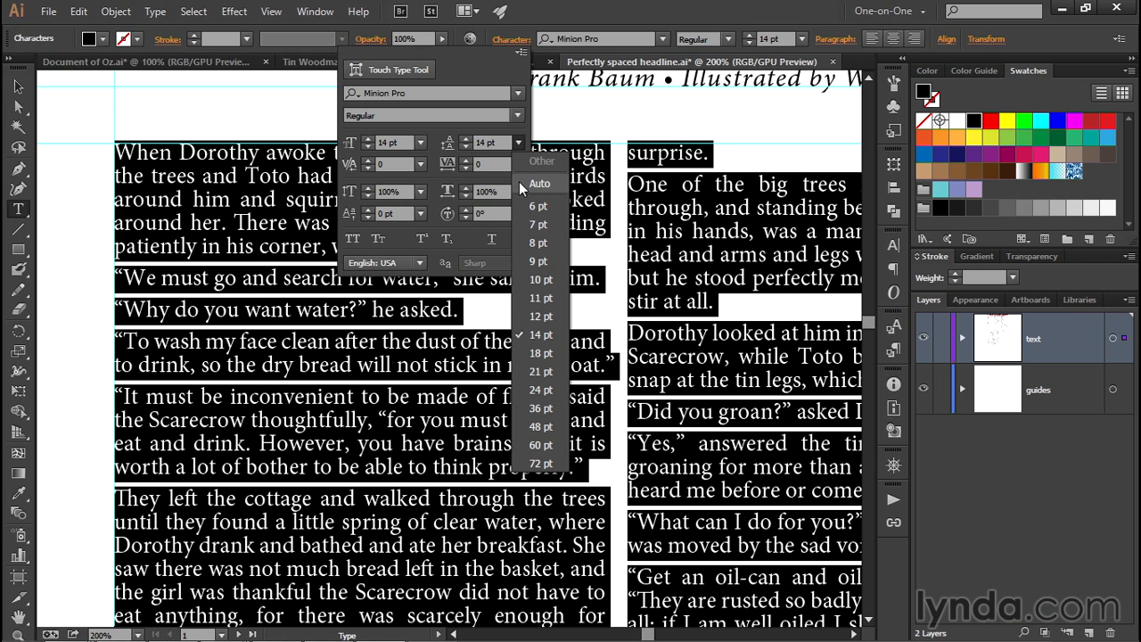
click(519, 182)
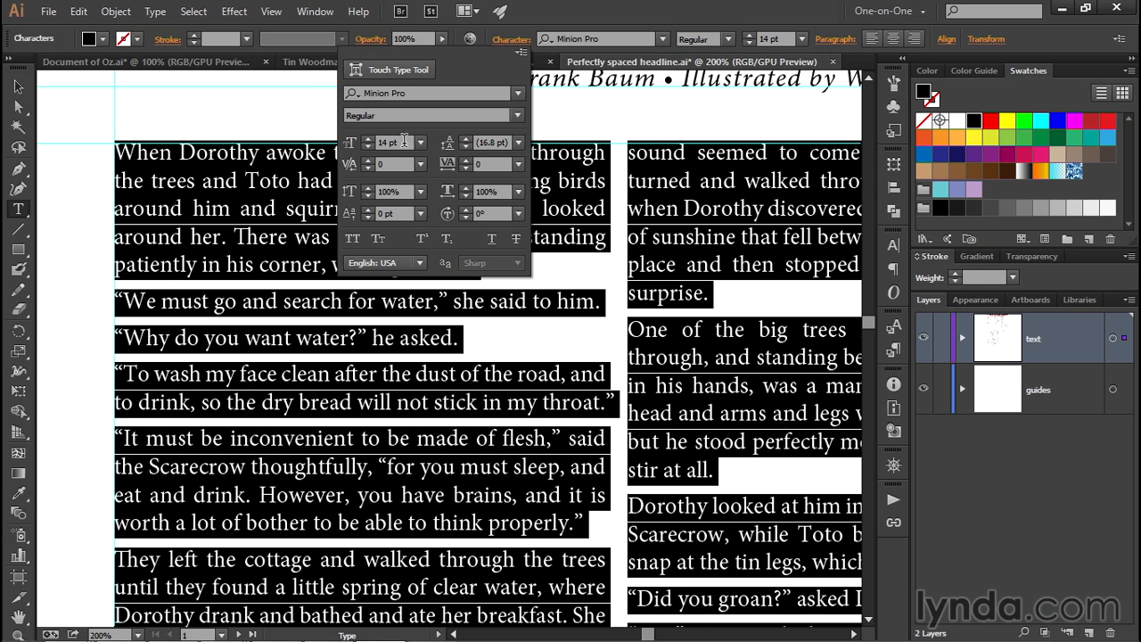
click(373, 148)
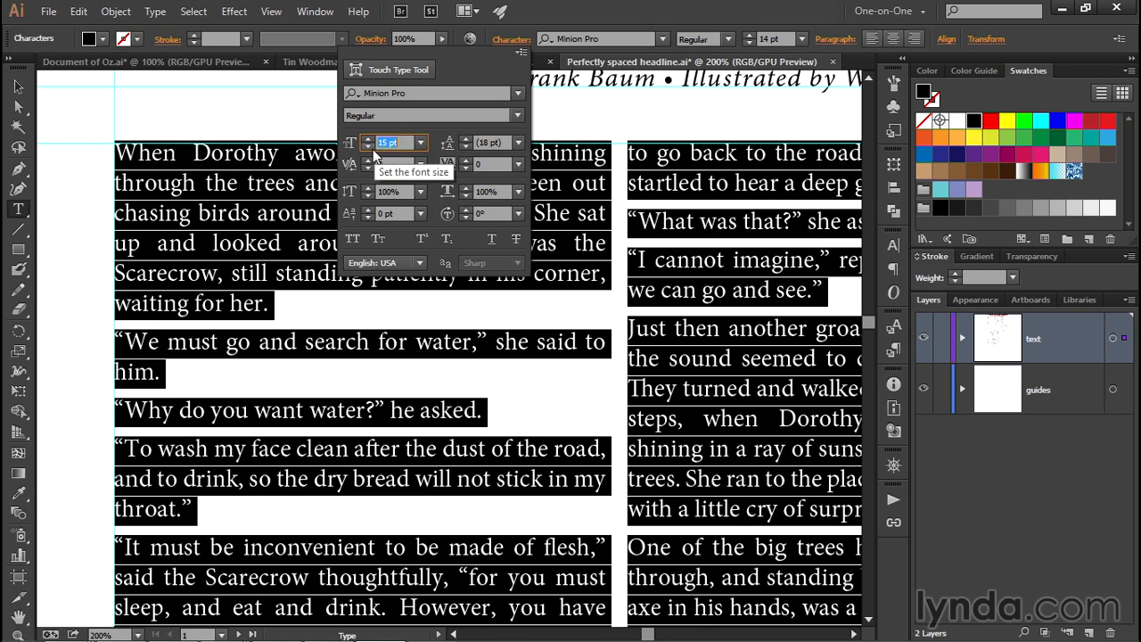
Set the body text's leading to 17 pt and its font size to 14 pt
click(505, 142)
drag(504, 142, 473, 143)
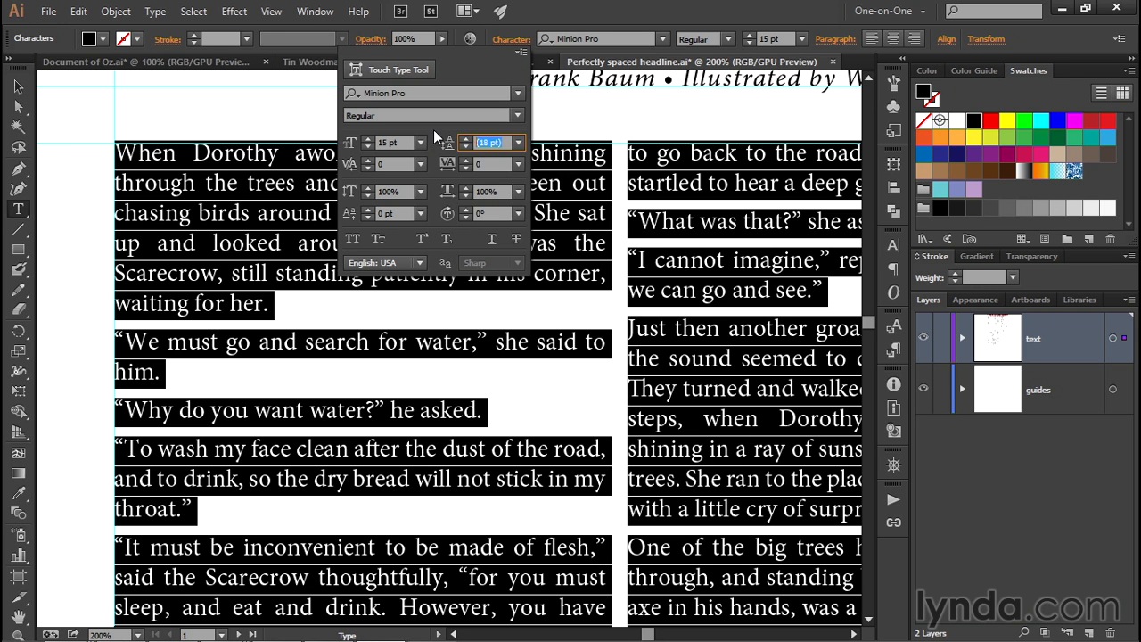
text(17)
key(shift+Tab)
text(14)
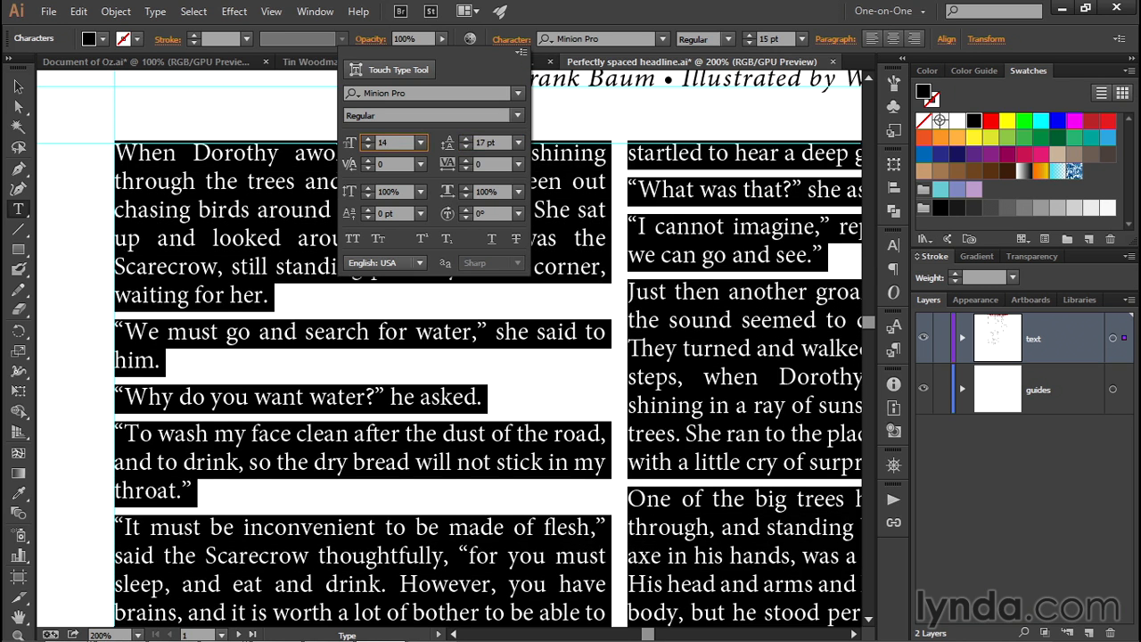
key(Tab)
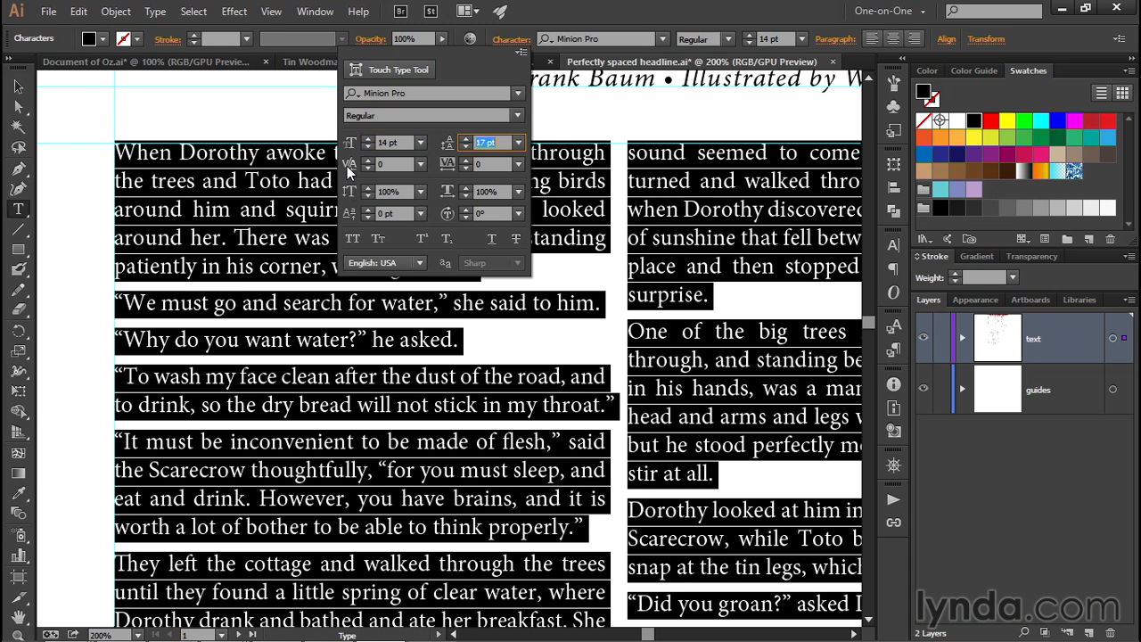
Set the kerning of the body text to Auto
click(419, 164)
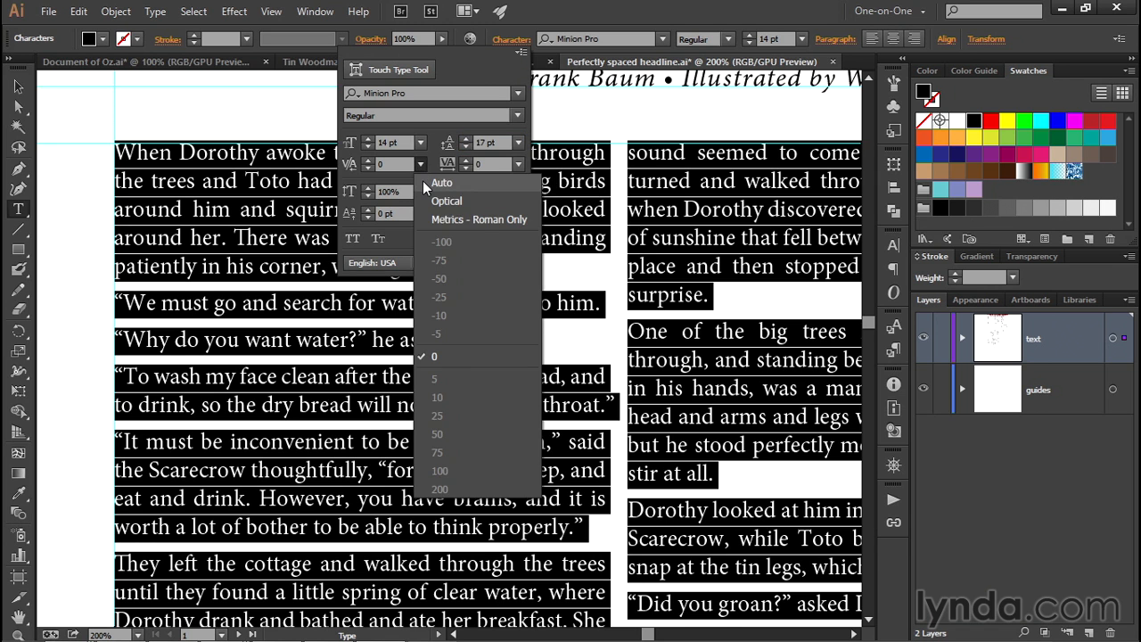
click(422, 181)
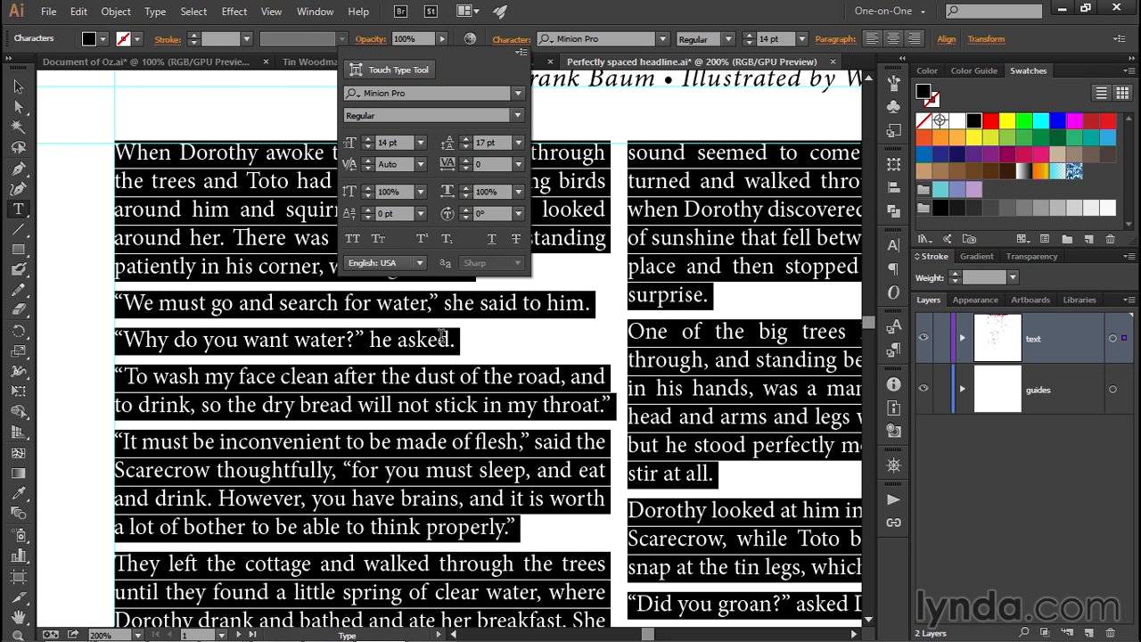
key(Escape)
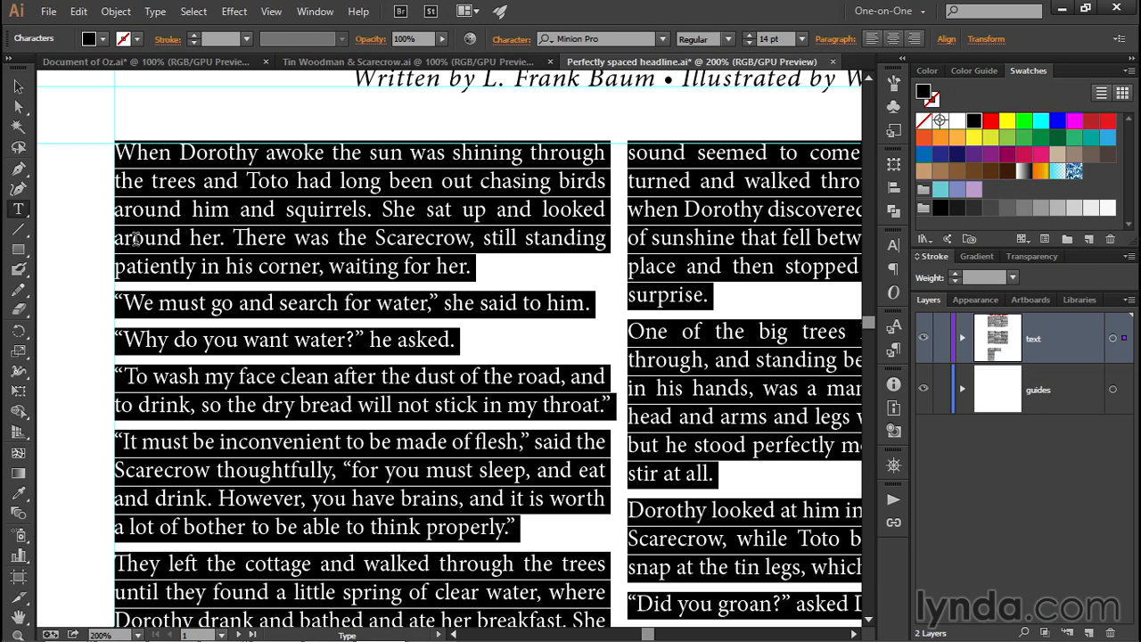
Finish editing the text, deselect it and fit the whole artboard in the window
key(Escape)
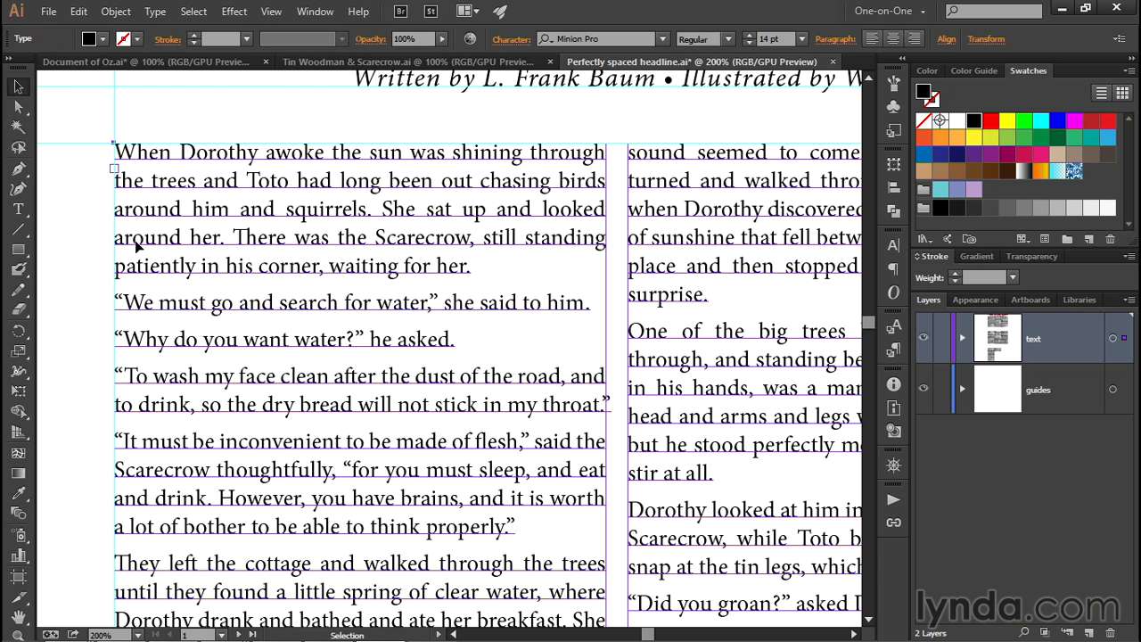
click(79, 289)
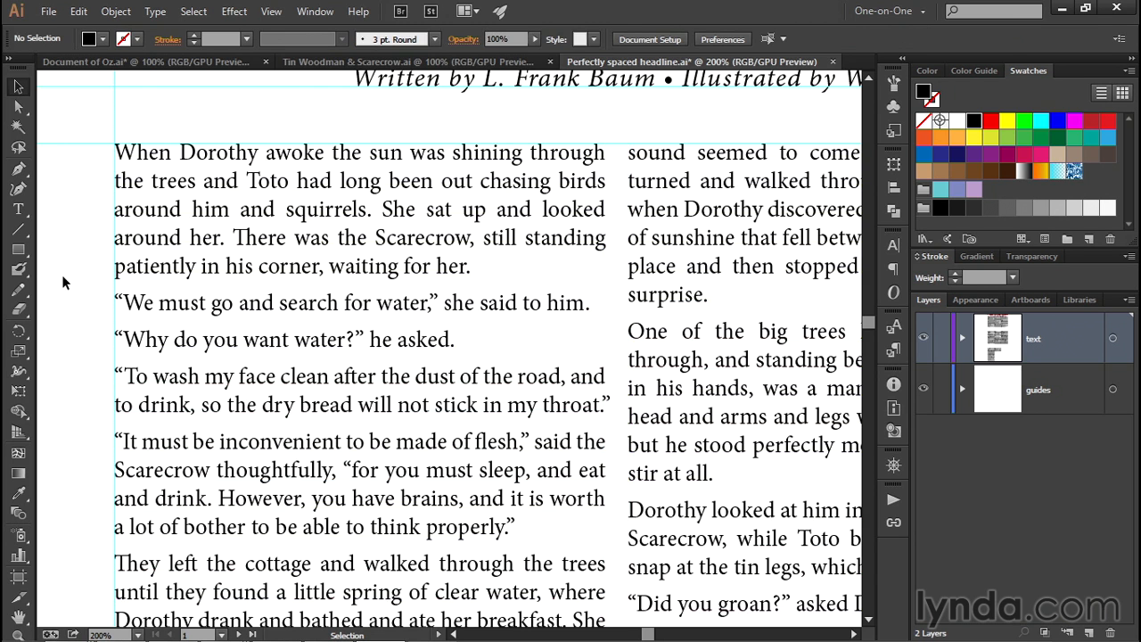
key(ctrl+0)
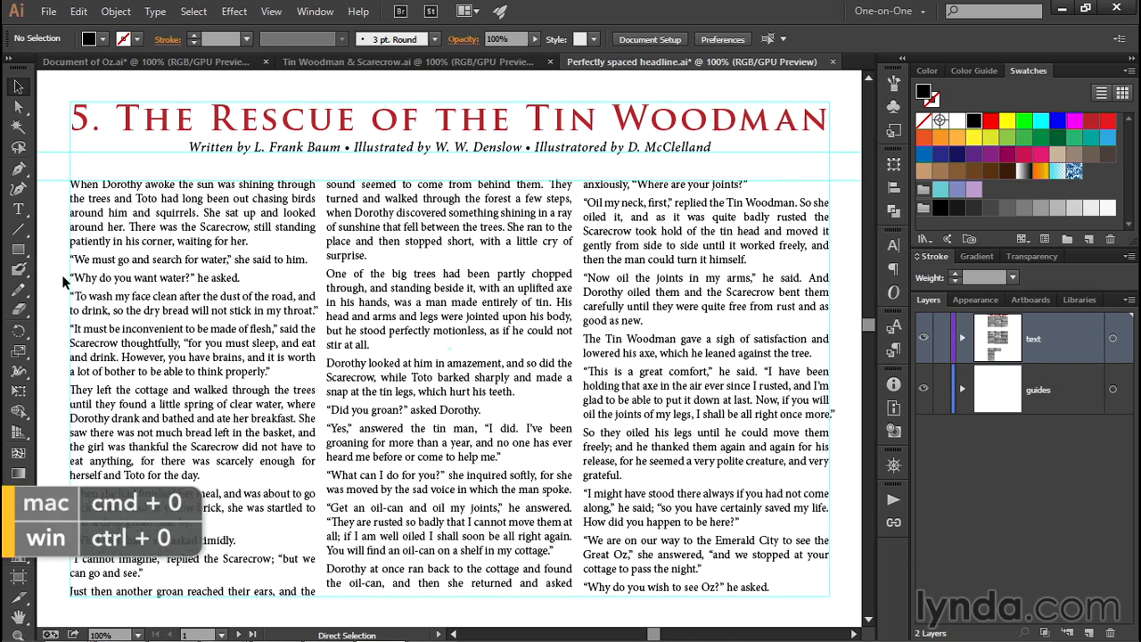